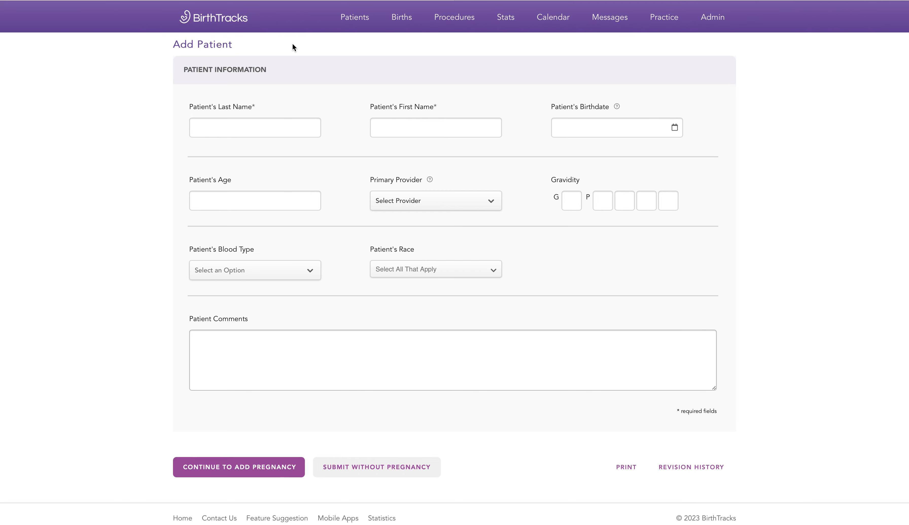
- Fill in the new patient's last name, first name and birthdate
{"action": "mouse_move", "coordinate": [342, 21]}
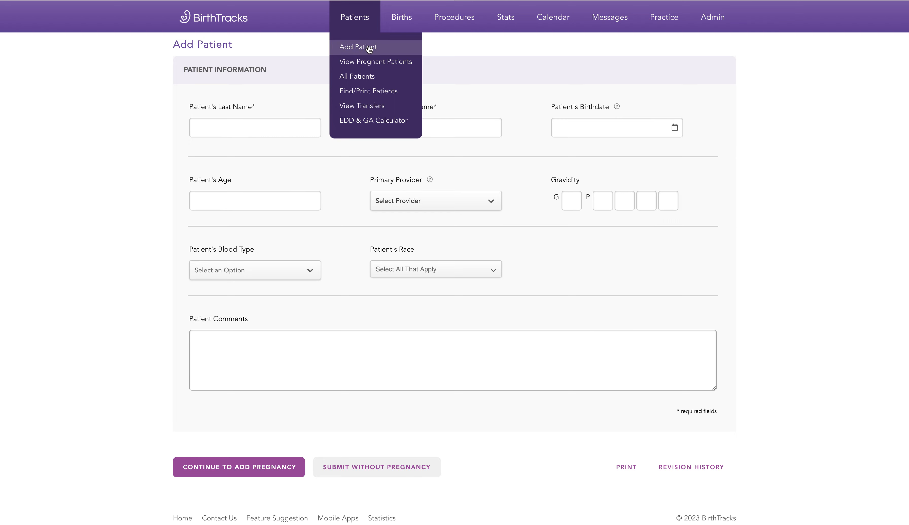
{"action": "left_click", "coordinate": [226, 120]}
{"action": "type", "text": "Test"}
{"action": "key", "text": "Tab"}
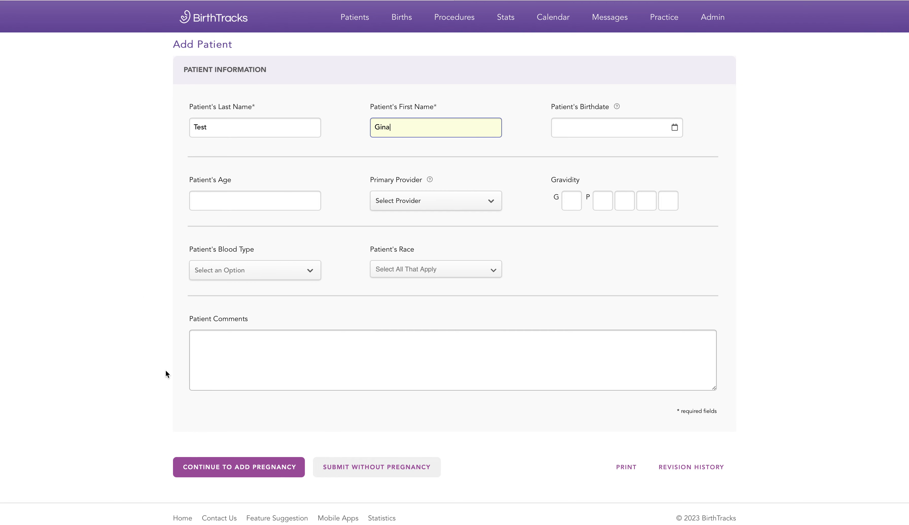
{"action": "left_click", "coordinate": [596, 128]}
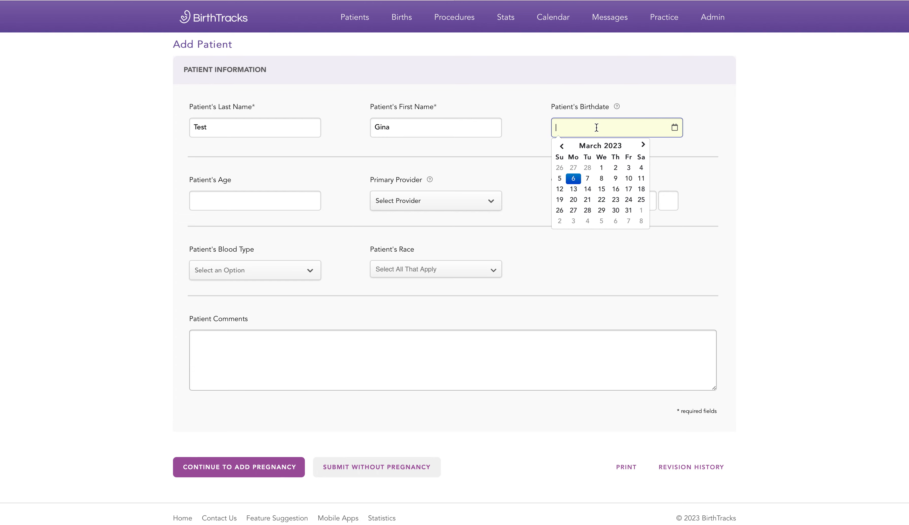
{"action": "type", "text": "01/01/1988"}
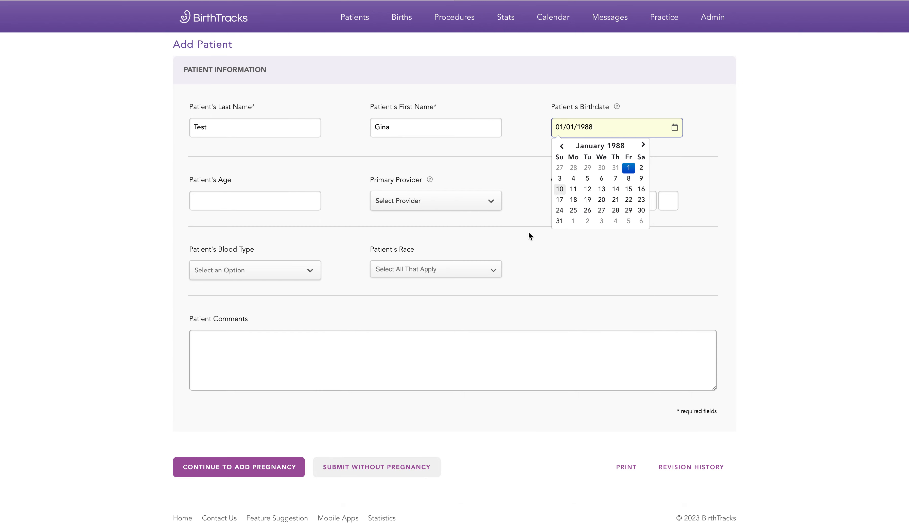
{"action": "left_click", "coordinate": [555, 280]}
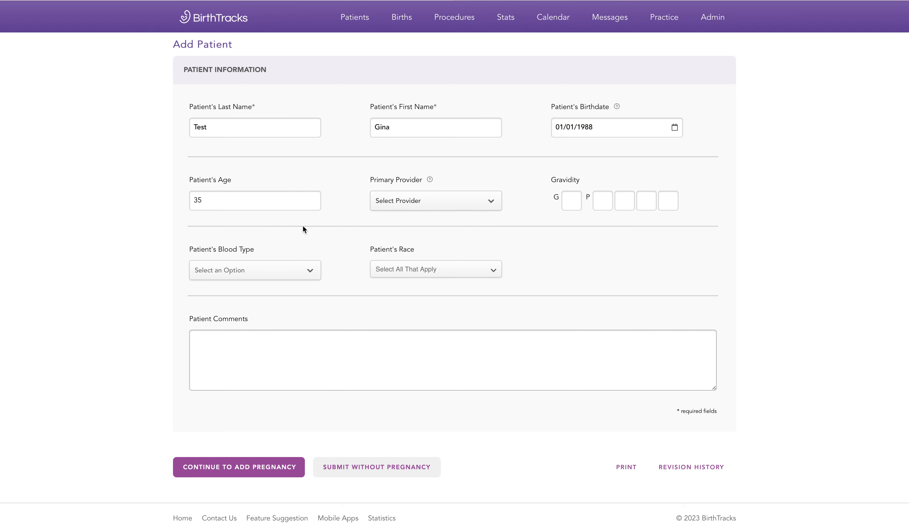
- Choose the patient's primary provider, set gravidity to G 1, P 0 0 0 0, and continue to adding a pregnancy
{"action": "left_click", "coordinate": [461, 201]}
{"action": "left_click", "coordinate": [417, 246]}
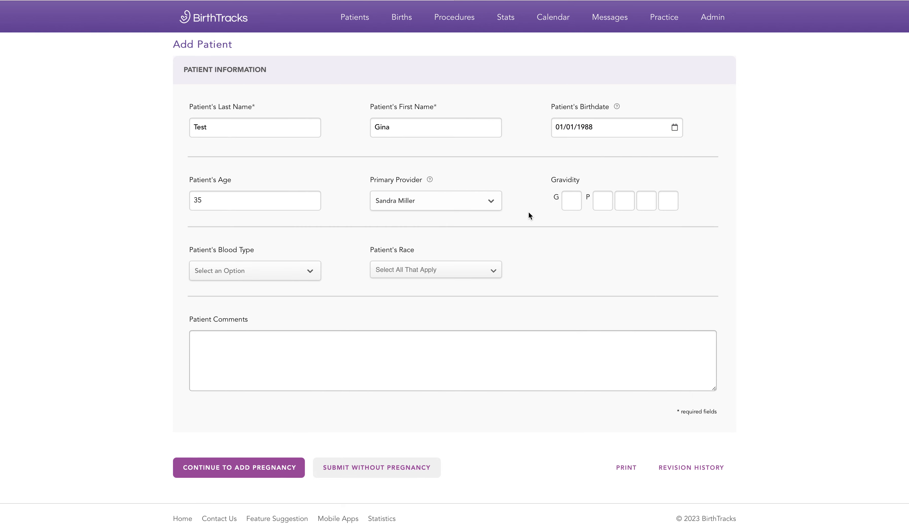
{"action": "left_click", "coordinate": [571, 201]}
{"action": "type", "text": "10000"}
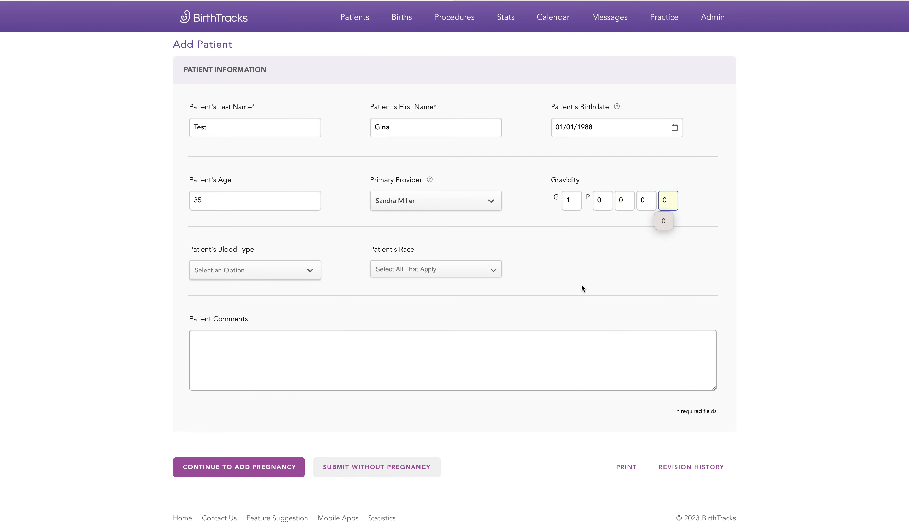
{"action": "left_click", "coordinate": [621, 273]}
{"action": "mouse_move", "coordinate": [671, 16]}
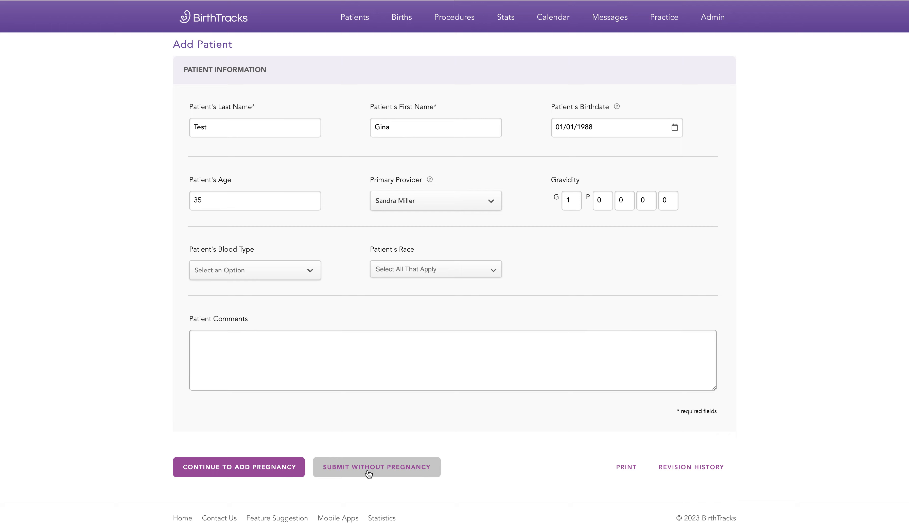
{"action": "left_click", "coordinate": [228, 471]}
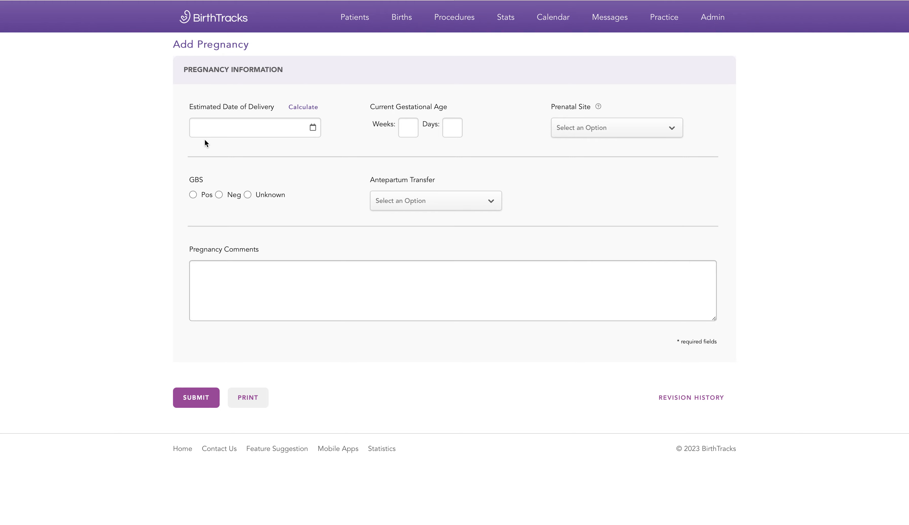
- Set the estimated date of delivery to 03/25/2023 and the prenatal site to Clinic A, and submit the pregnancy
{"action": "left_click", "coordinate": [216, 130]}
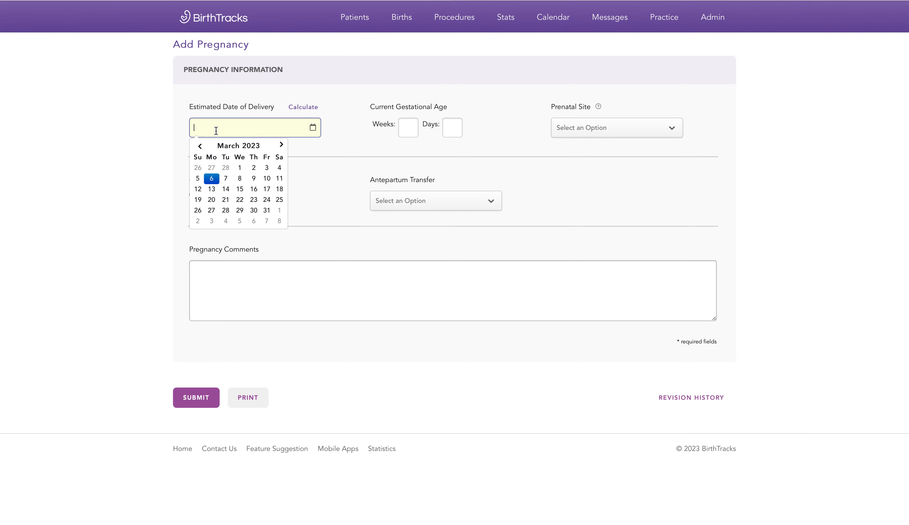
{"action": "left_click", "coordinate": [281, 201]}
{"action": "left_click", "coordinate": [575, 134]}
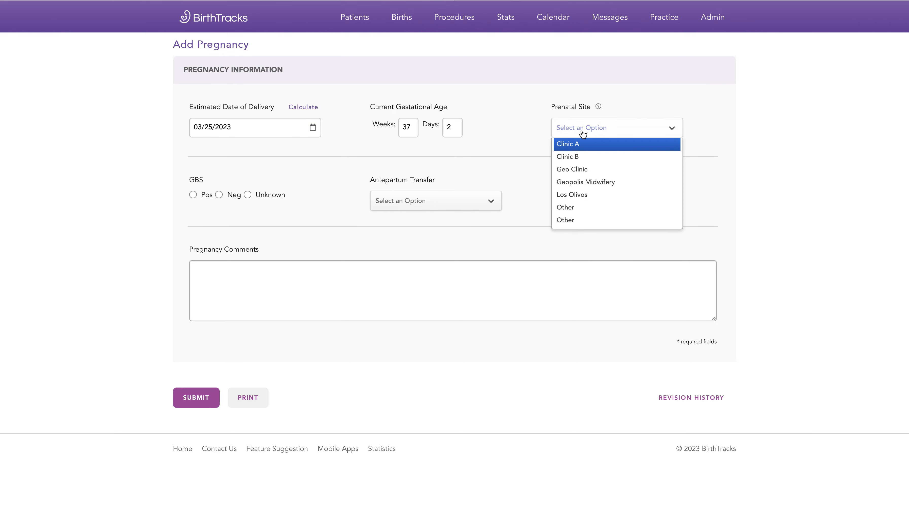
{"action": "left_click", "coordinate": [576, 148]}
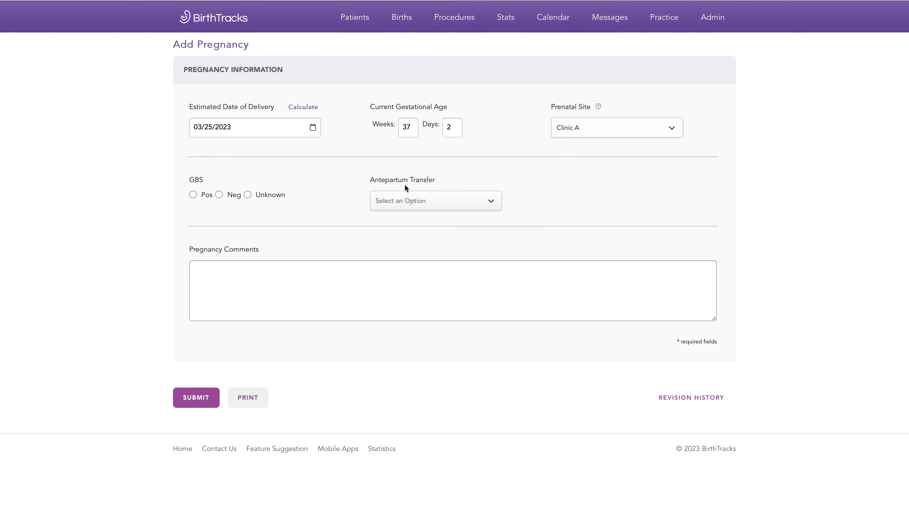
{"action": "left_click", "coordinate": [458, 203]}
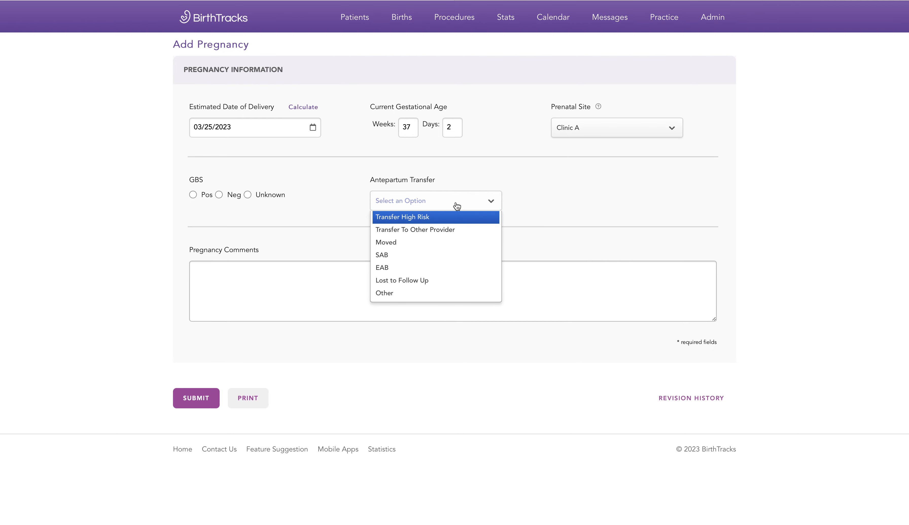
{"action": "left_click", "coordinate": [481, 183]}
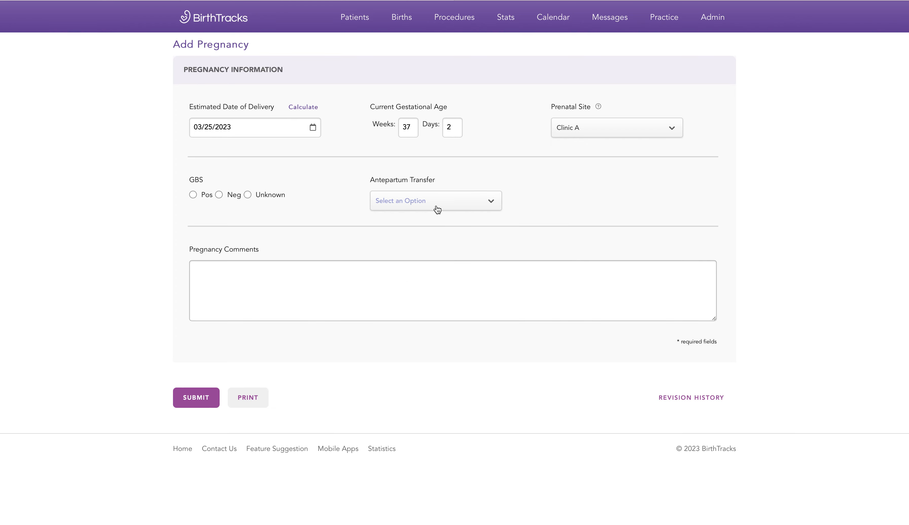
{"action": "mouse_move", "coordinate": [355, 21]}
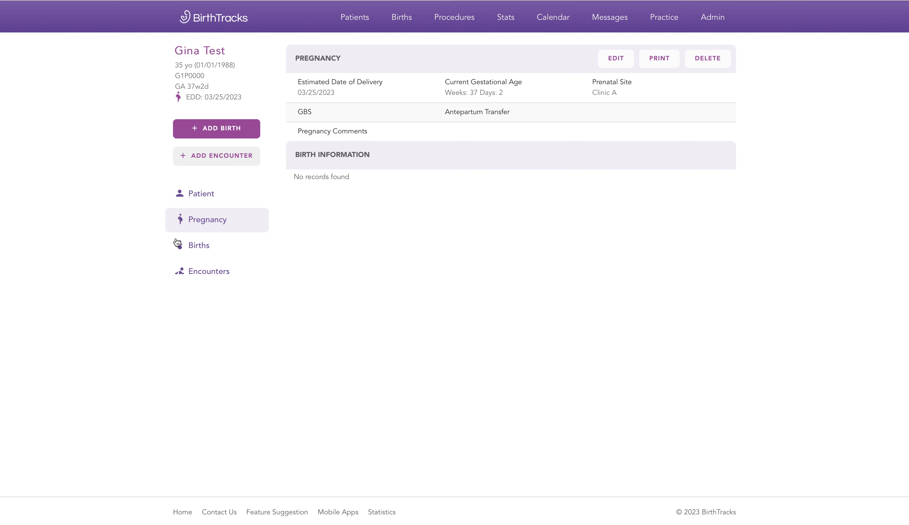
- Review the patient, pregnancy, births and encounters sections of the new patient's chart
{"action": "left_click", "coordinate": [202, 197]}
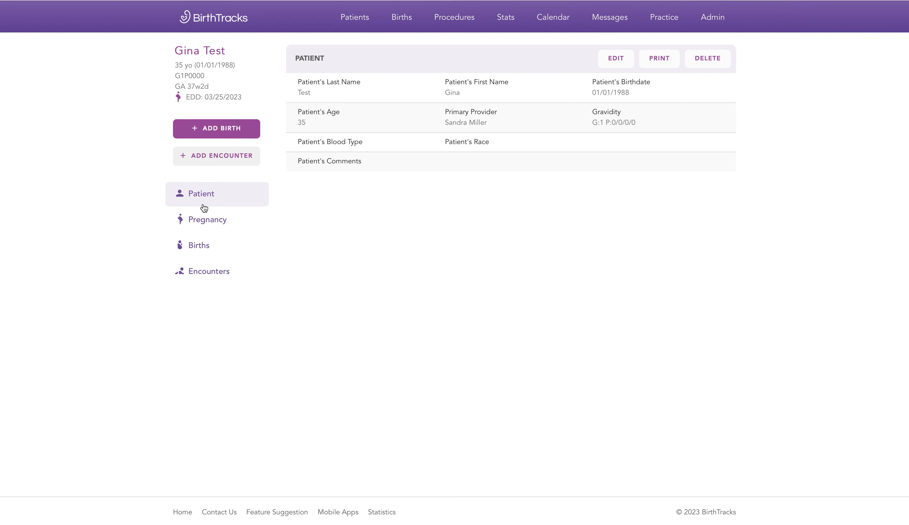
{"action": "left_click", "coordinate": [203, 218]}
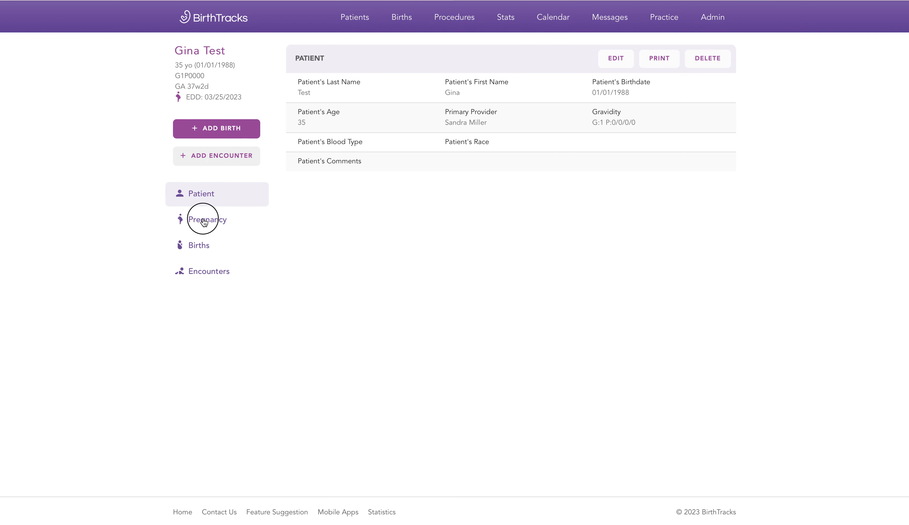
{"action": "left_click", "coordinate": [200, 245]}
{"action": "left_click", "coordinate": [210, 272]}
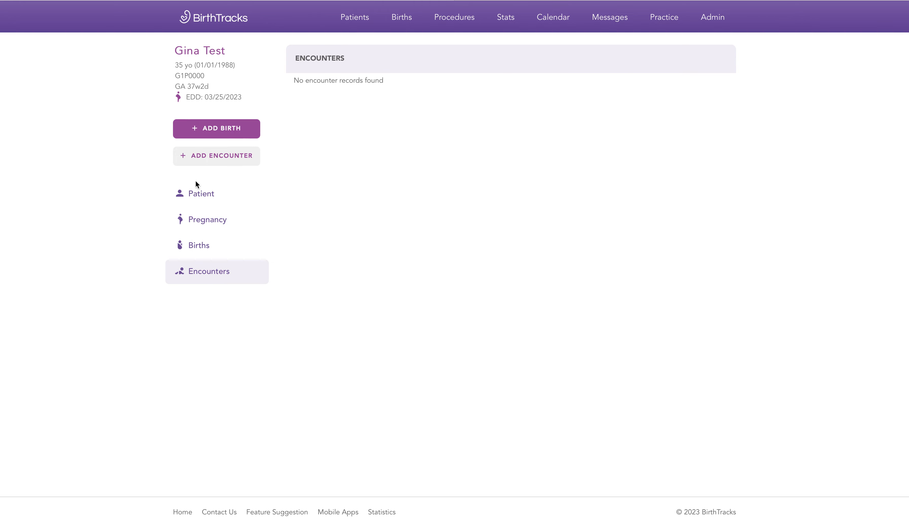
{"action": "left_click", "coordinate": [199, 193]}
{"action": "left_click", "coordinate": [202, 220]}
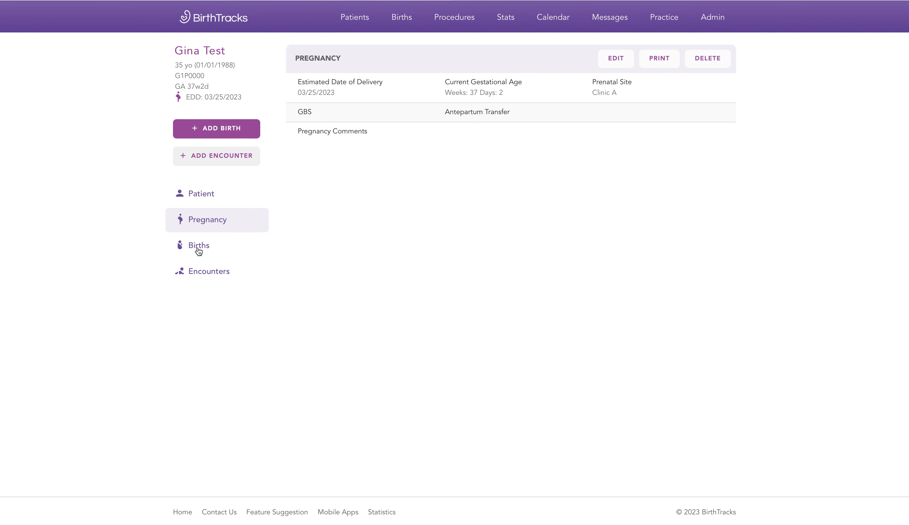
{"action": "left_click", "coordinate": [224, 249]}
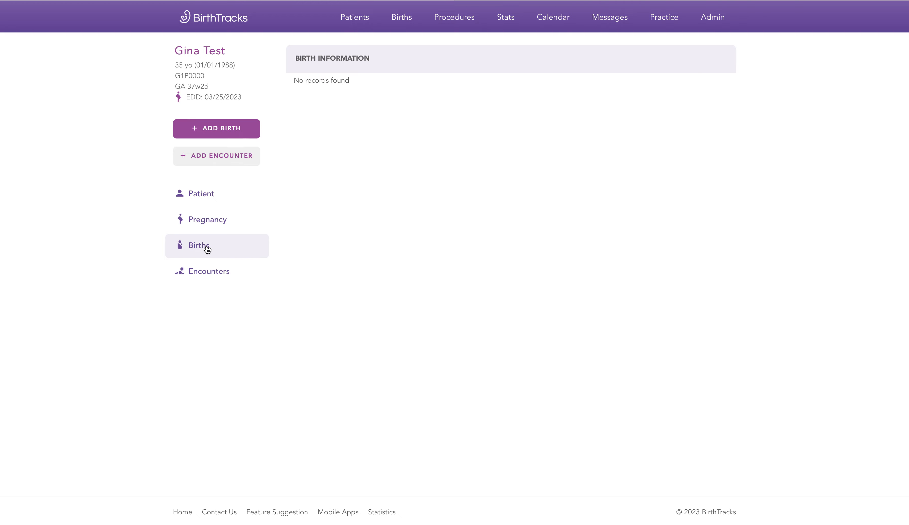
{"action": "left_click", "coordinate": [211, 227]}
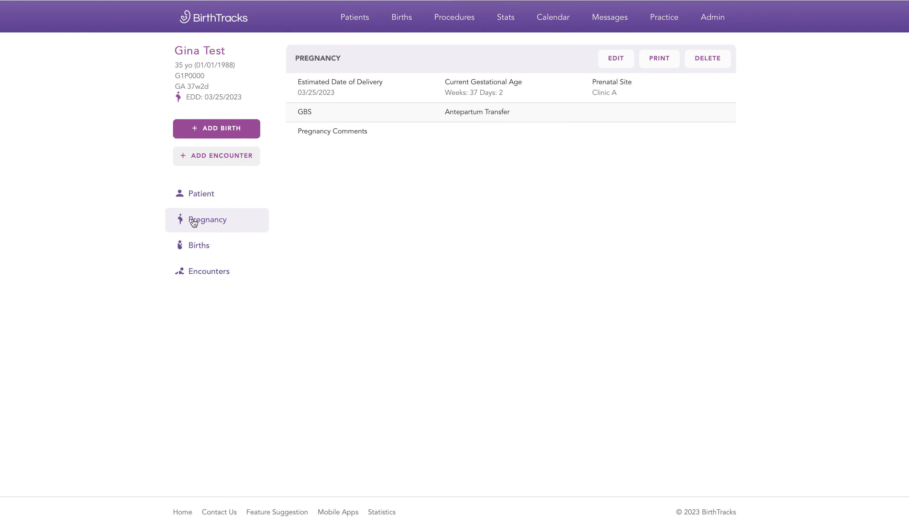
{"action": "left_click", "coordinate": [210, 245]}
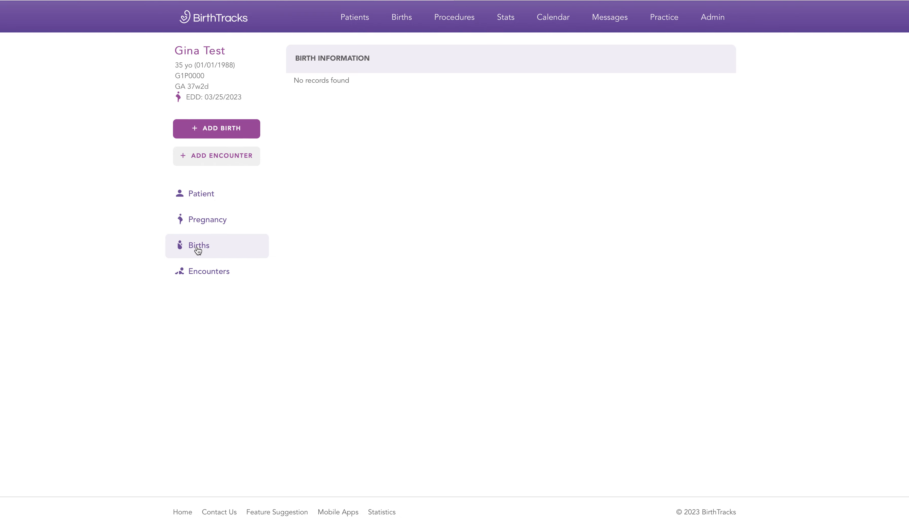
{"action": "left_click", "coordinate": [198, 222]}
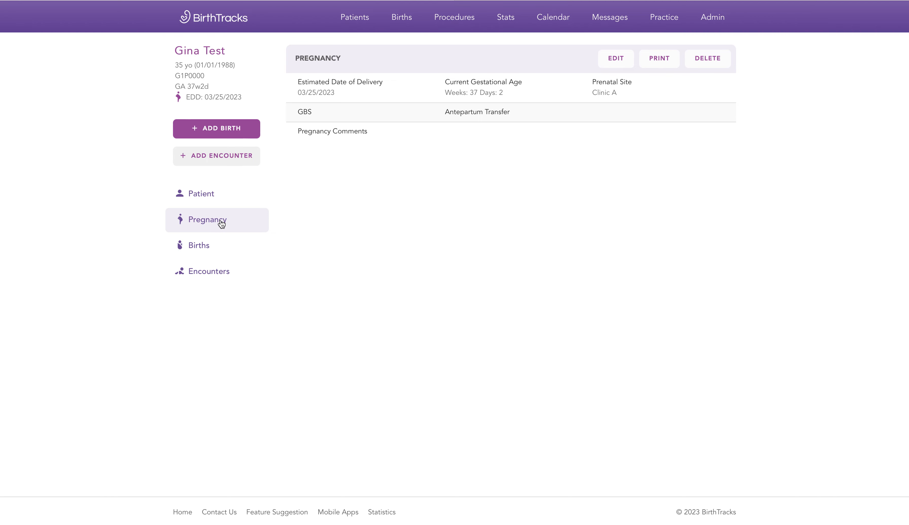
- Start a birth record for this patient and set GBS to Neg in the pregnancy information
{"action": "left_click", "coordinate": [353, 18]}
{"action": "left_click", "coordinate": [215, 128]}
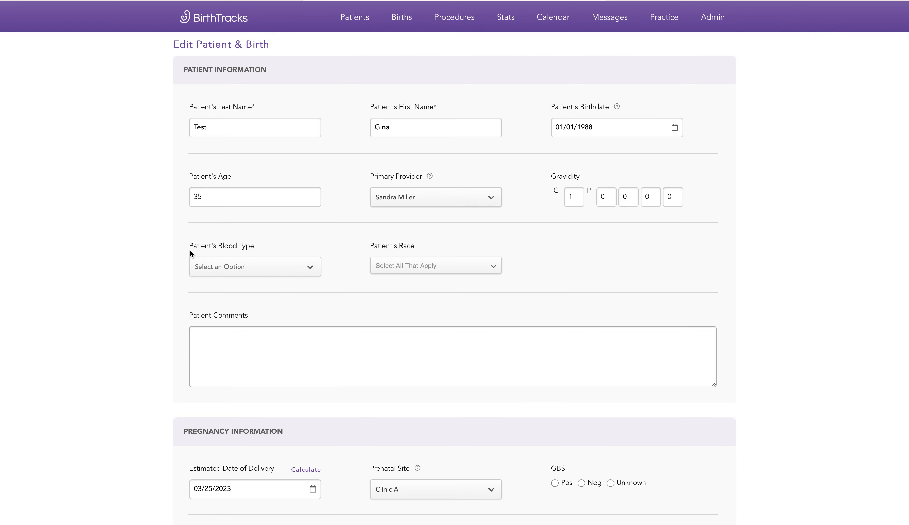
{"action": "scroll", "coordinate": [188, 263], "scroll_direction": "down", "scroll_amount": 2}
{"action": "scroll", "coordinate": [188, 261], "scroll_direction": "down", "scroll_amount": 7}
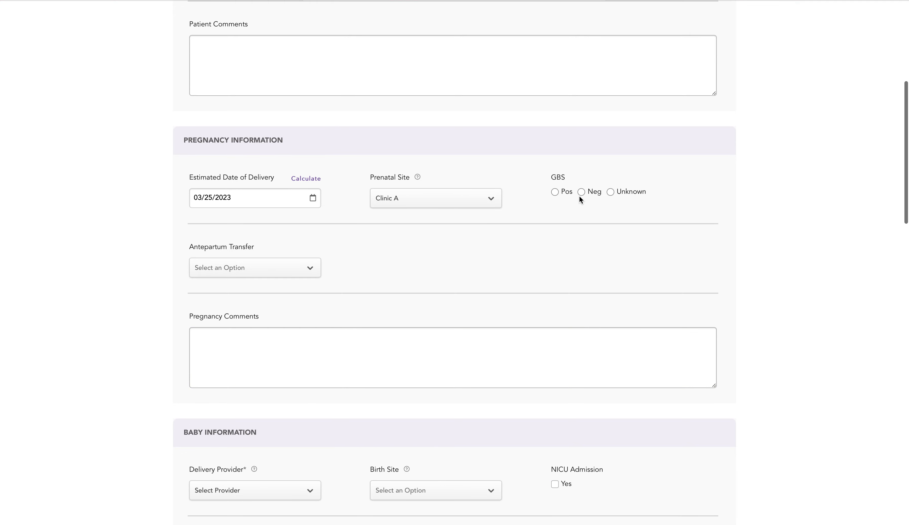
- In the baby information, choose the delivery provider, mark NICU admission, set planned breastfeeding to yes and sex to female
{"action": "scroll", "coordinate": [455, 278], "scroll_direction": "down", "scroll_amount": 7}
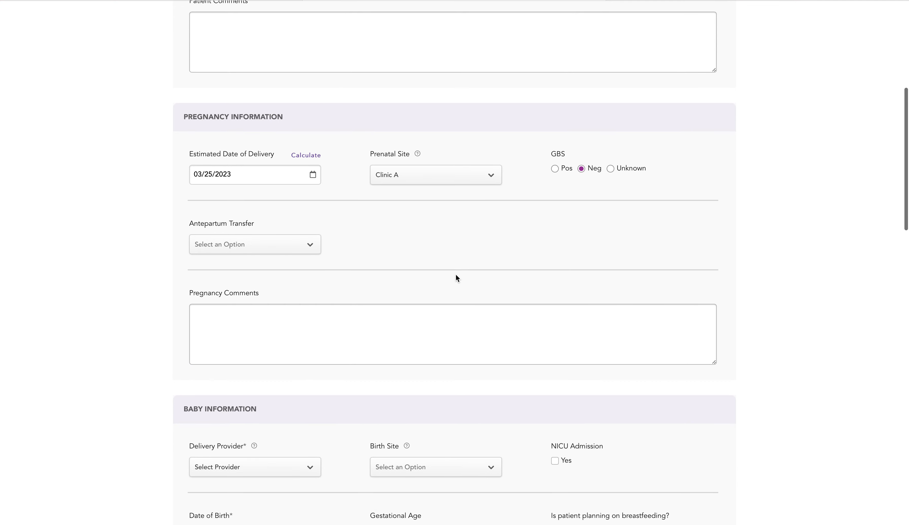
{"action": "left_click", "coordinate": [263, 248]}
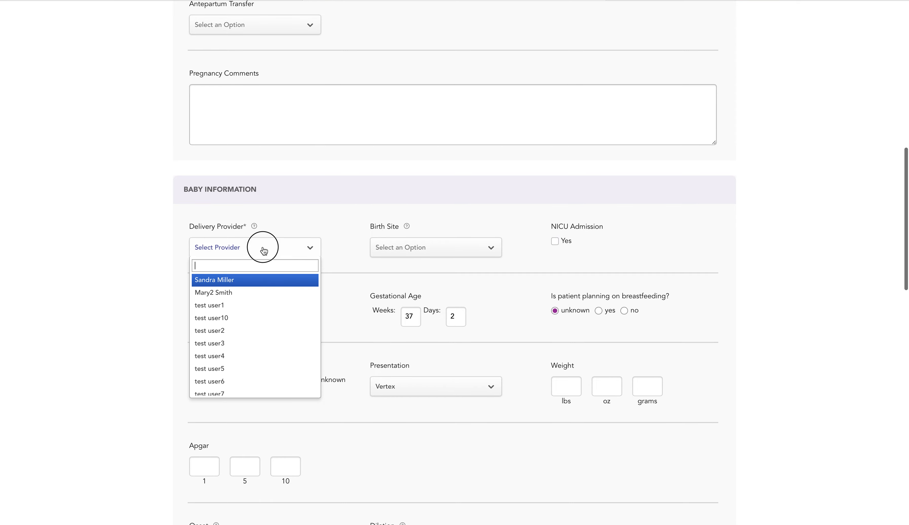
{"action": "left_click", "coordinate": [228, 282]}
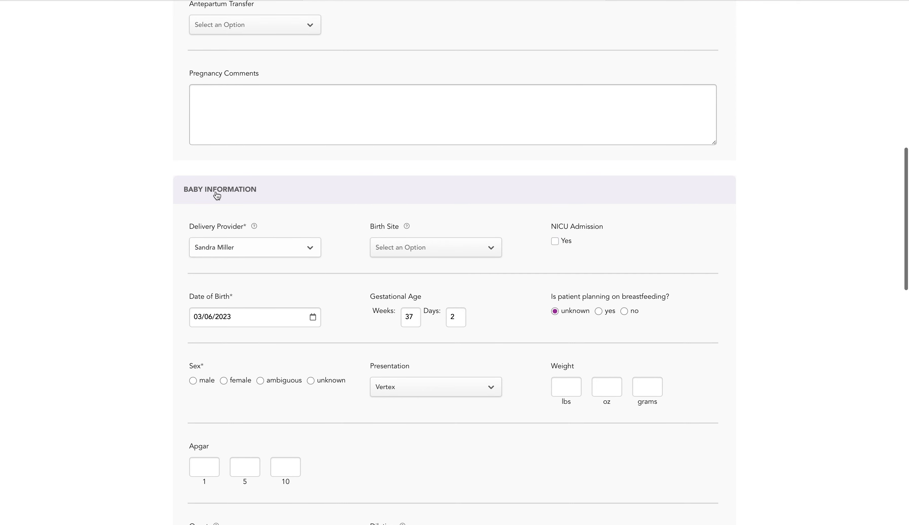
{"action": "left_click", "coordinate": [555, 241]}
{"action": "left_click", "coordinate": [599, 311]}
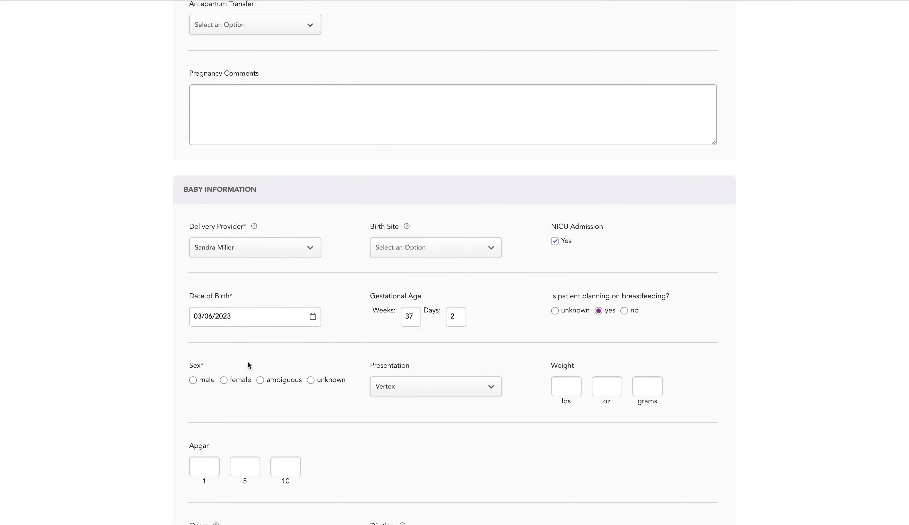
{"action": "left_click", "coordinate": [223, 380]}
- Set the vaginal birth type to Spontaneous and submit the birth record
{"action": "scroll", "coordinate": [373, 424], "scroll_direction": "down", "scroll_amount": 1}
{"action": "scroll", "coordinate": [374, 426], "scroll_direction": "down", "scroll_amount": 10}
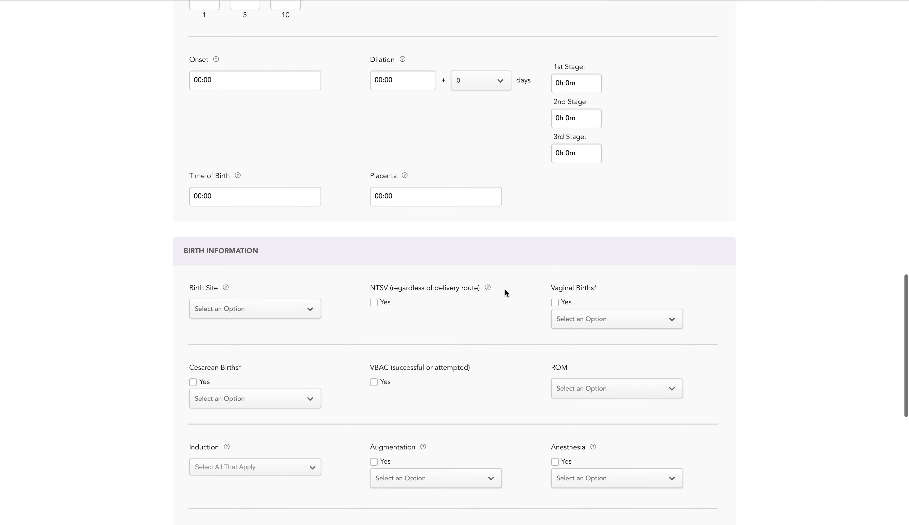
{"action": "left_click", "coordinate": [569, 323]}
{"action": "left_click", "coordinate": [568, 333]}
{"action": "scroll", "coordinate": [469, 339], "scroll_direction": "down", "scroll_amount": 1}
{"action": "scroll", "coordinate": [469, 339], "scroll_direction": "down", "scroll_amount": 10}
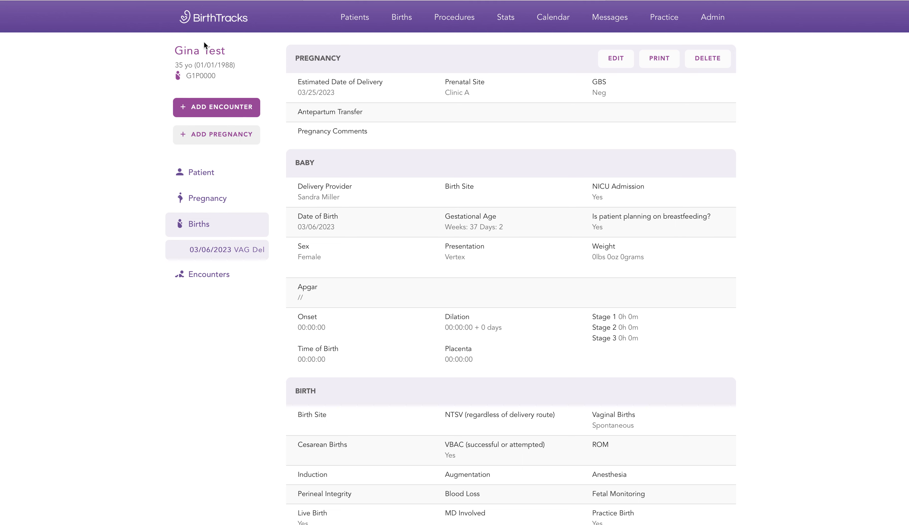
{"action": "left_click", "coordinate": [410, 17]}
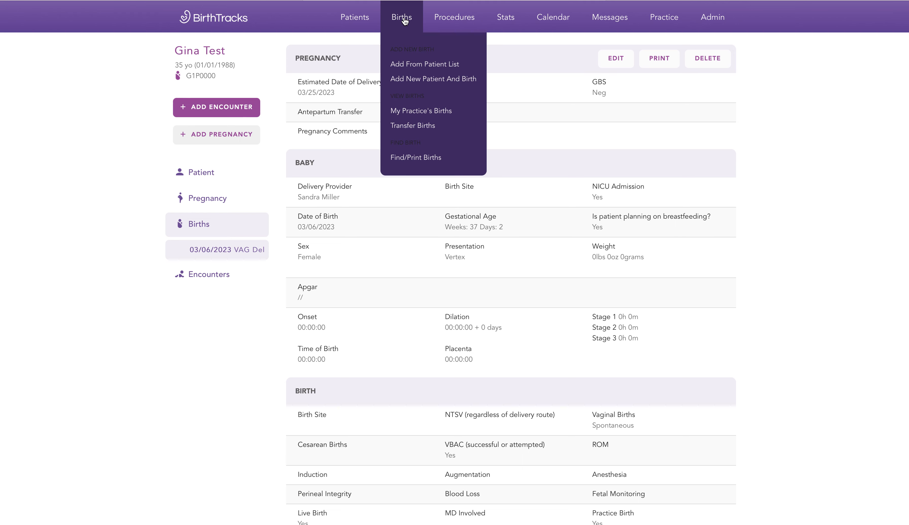
{"action": "left_click", "coordinate": [374, 13]}
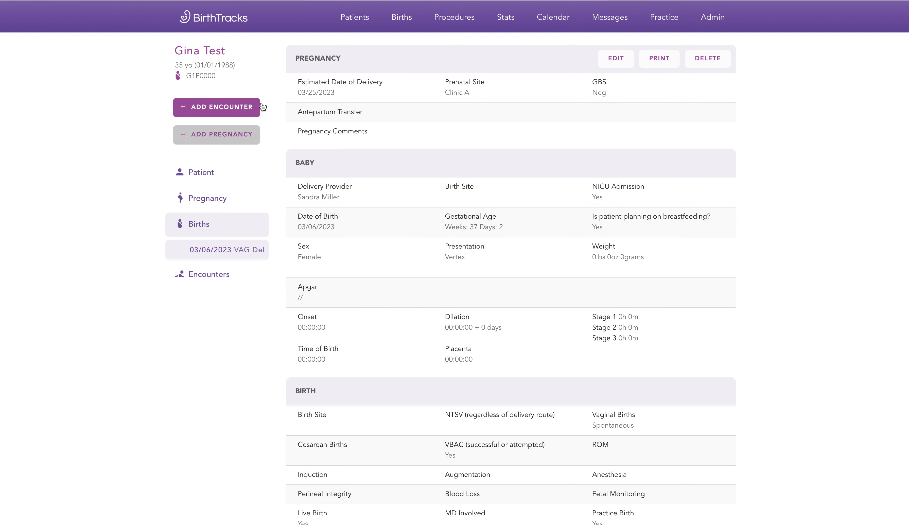
- Add another pregnancy for this patient with estimated date of delivery 03/31/2023 and prenatal site Clinic A, and submit it
{"action": "left_click", "coordinate": [224, 138]}
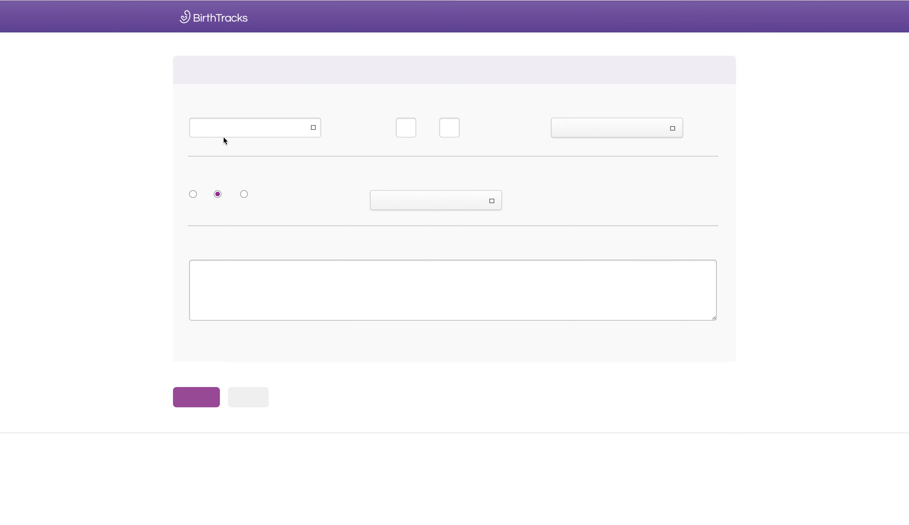
{"action": "left_click", "coordinate": [223, 134]}
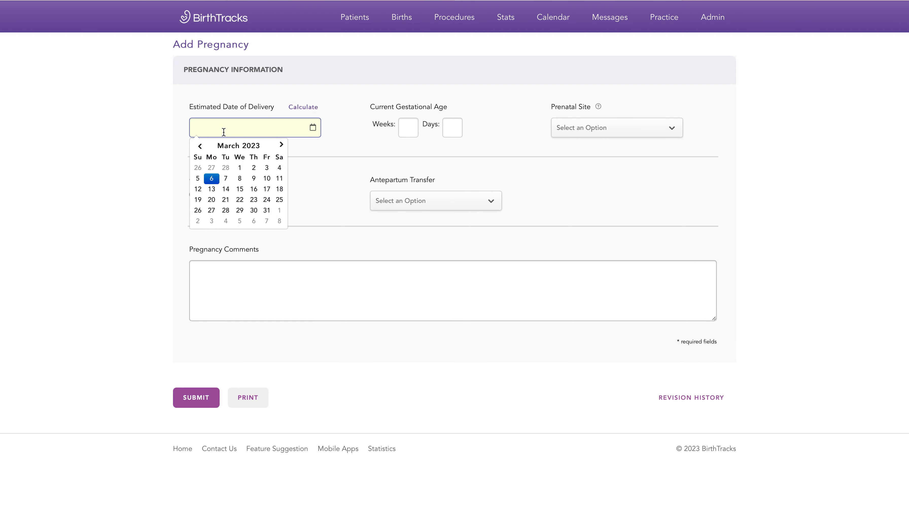
{"action": "left_click", "coordinate": [266, 210]}
{"action": "left_click", "coordinate": [500, 183]}
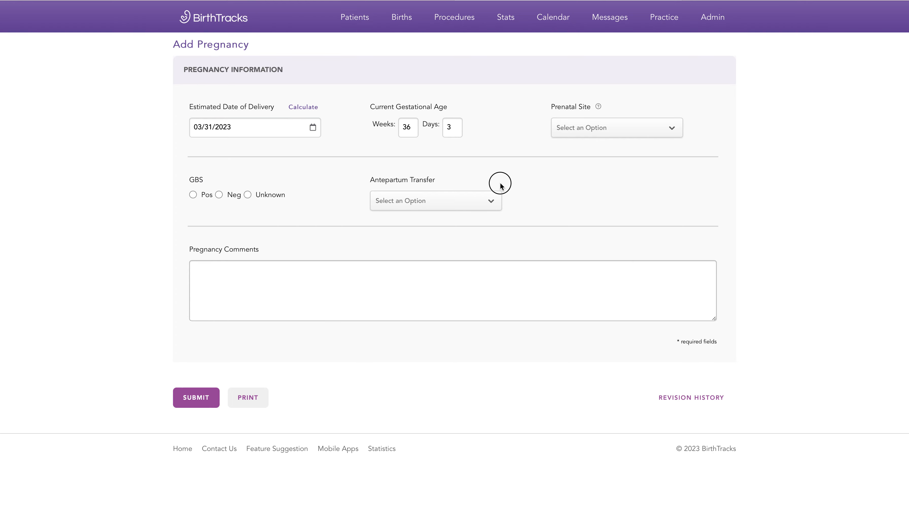
{"action": "left_click", "coordinate": [578, 133]}
{"action": "left_click", "coordinate": [579, 143]}
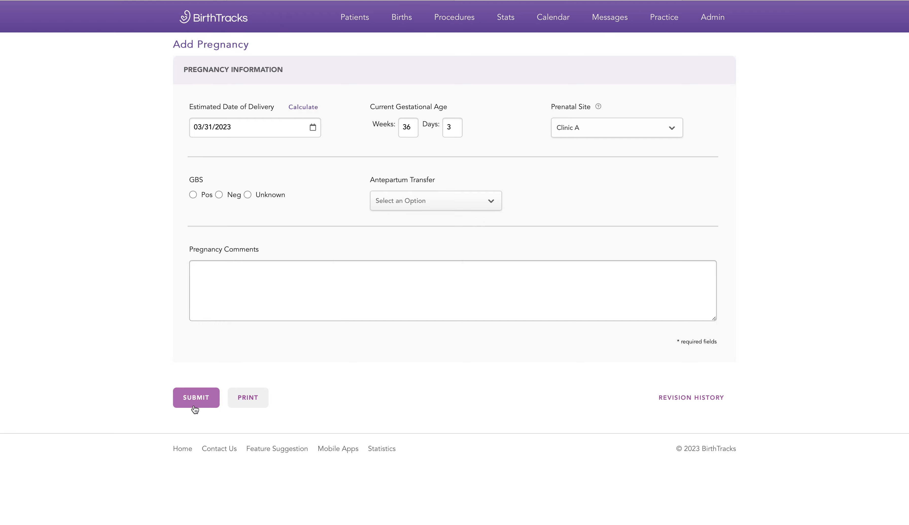
{"action": "left_click", "coordinate": [194, 398]}
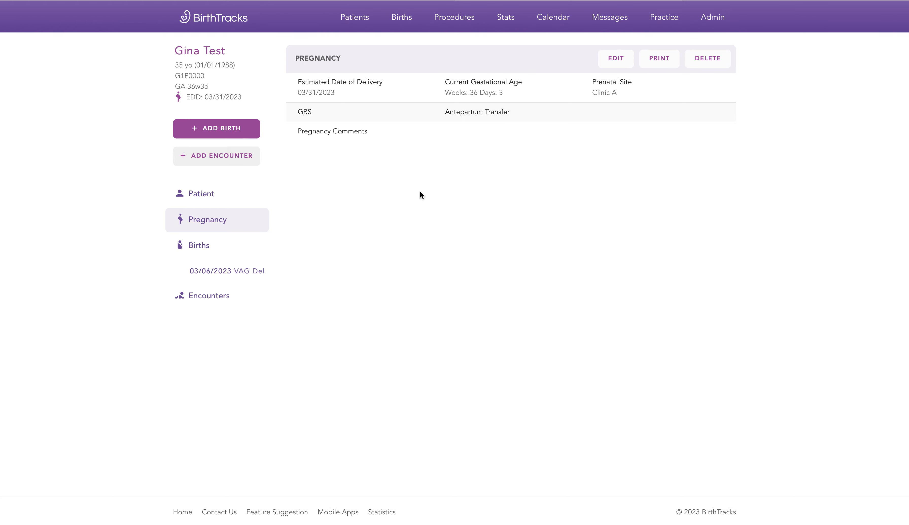
- Start a birth record for this pregnancy, setting planned breastfeeding to yes, sex to female and the baby's date of birth
{"action": "left_click", "coordinate": [219, 128]}
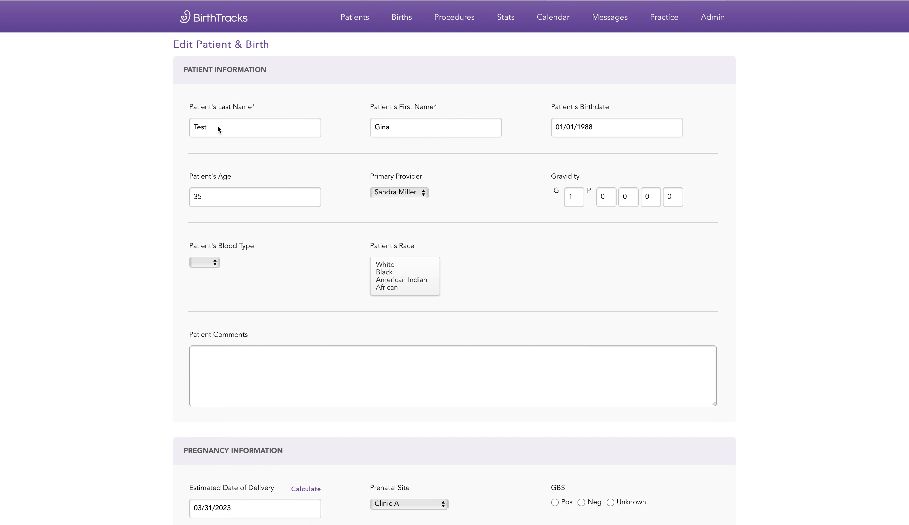
{"action": "scroll", "coordinate": [342, 304], "scroll_direction": "down", "scroll_amount": 1}
{"action": "scroll", "coordinate": [342, 301], "scroll_direction": "down", "scroll_amount": 10}
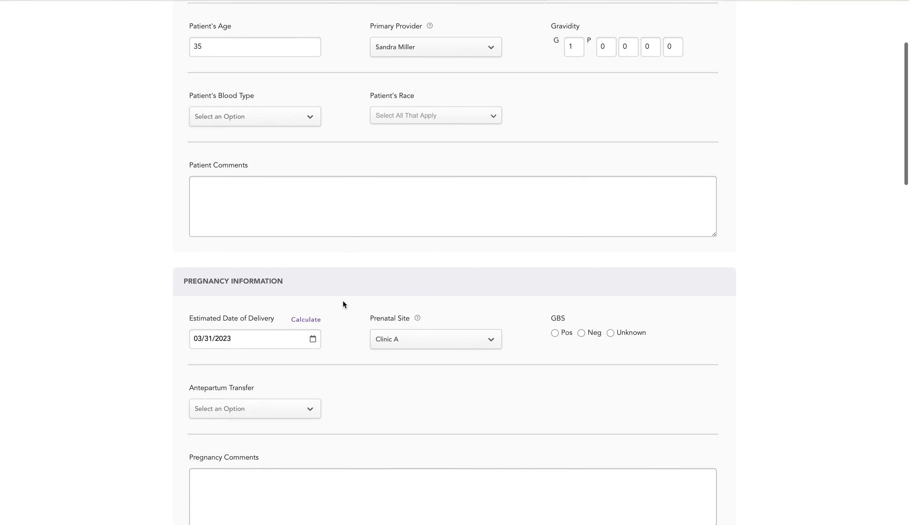
{"action": "scroll", "coordinate": [343, 301], "scroll_direction": "down", "scroll_amount": 4}
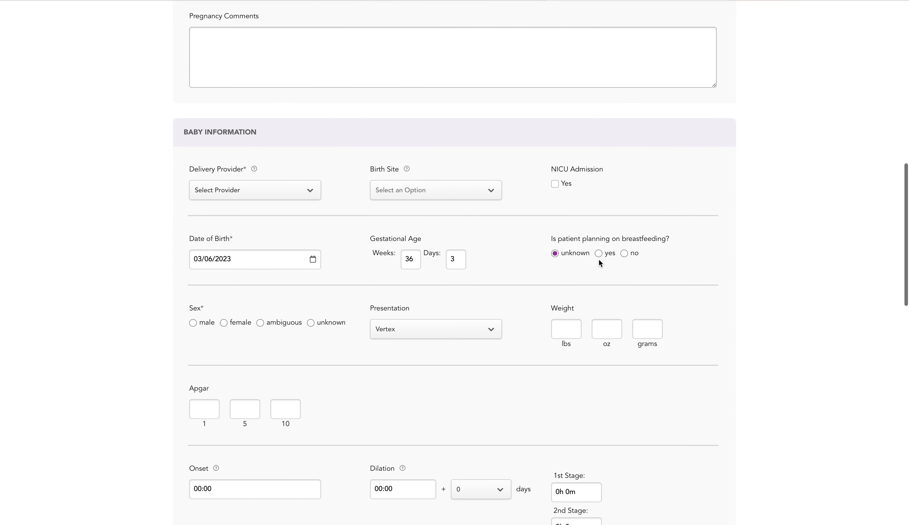
{"action": "left_click", "coordinate": [224, 322]}
{"action": "scroll", "coordinate": [326, 398], "scroll_direction": "down", "scroll_amount": 1}
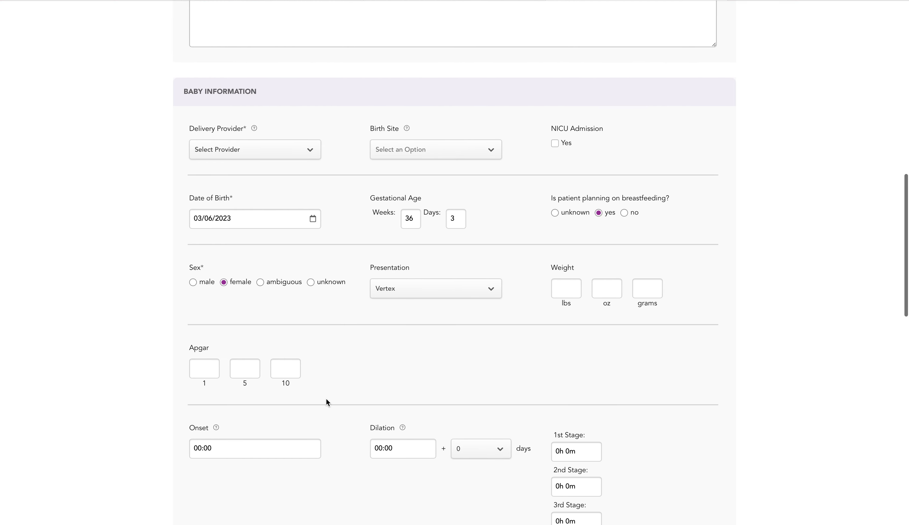
{"action": "left_click", "coordinate": [227, 218]}
{"action": "left_click", "coordinate": [225, 270]}
{"action": "left_click", "coordinate": [353, 363]}
- Set the cesarean birth type to Primary in the birth information and try to submit the record
{"action": "scroll", "coordinate": [353, 365], "scroll_direction": "down", "scroll_amount": 1}
{"action": "scroll", "coordinate": [354, 365], "scroll_direction": "down", "scroll_amount": 10}
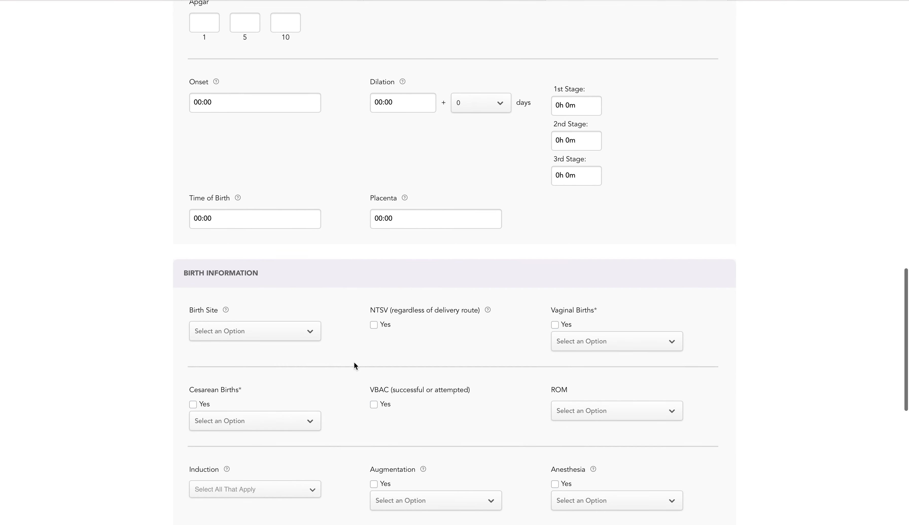
{"action": "left_click", "coordinate": [273, 380]}
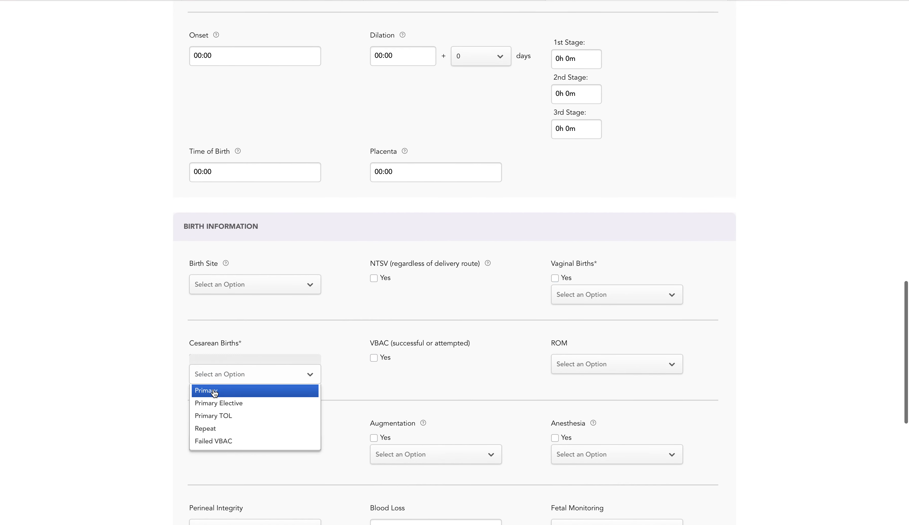
{"action": "left_click", "coordinate": [206, 389]}
{"action": "scroll", "coordinate": [328, 340], "scroll_direction": "down", "scroll_amount": 4}
{"action": "scroll", "coordinate": [328, 342], "scroll_direction": "down", "scroll_amount": 5}
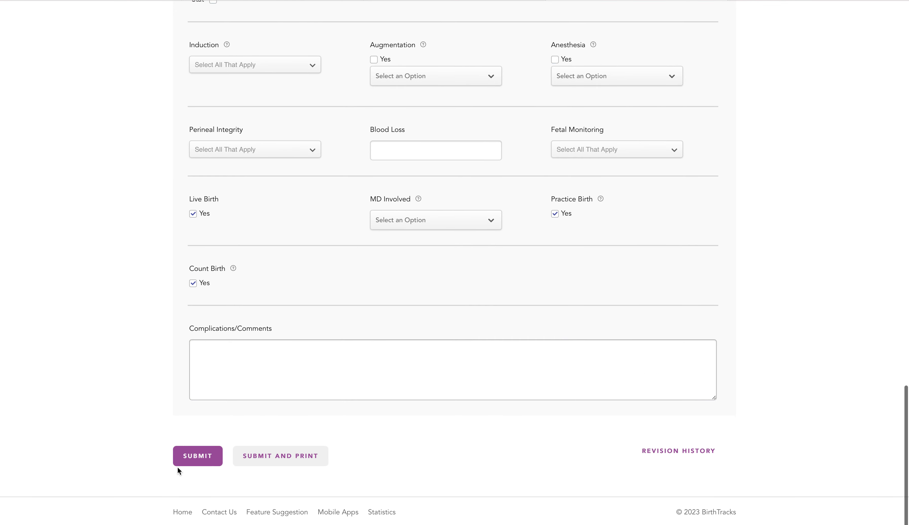
{"action": "left_click", "coordinate": [206, 453]}
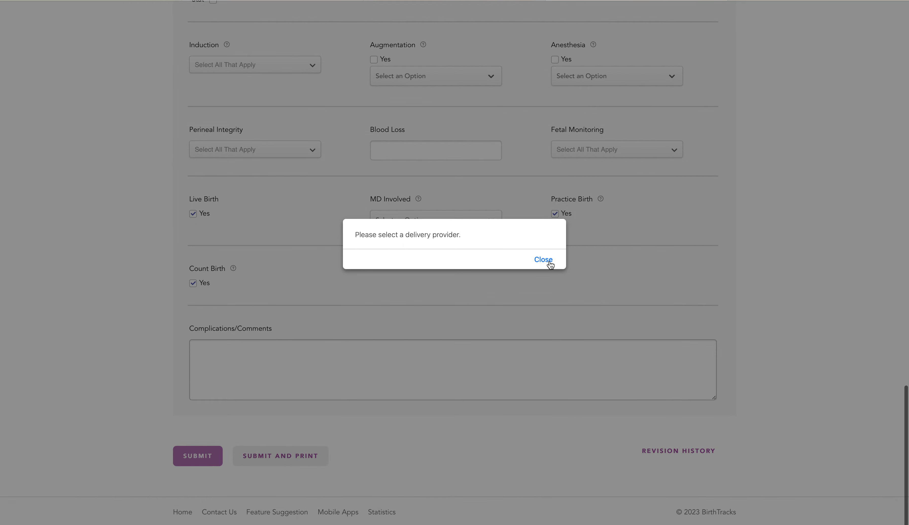
{"action": "left_click", "coordinate": [542, 260]}
- Choose the delivery provider in the baby information and submit the birth record
{"action": "scroll", "coordinate": [431, 245], "scroll_direction": "up", "scroll_amount": 10}
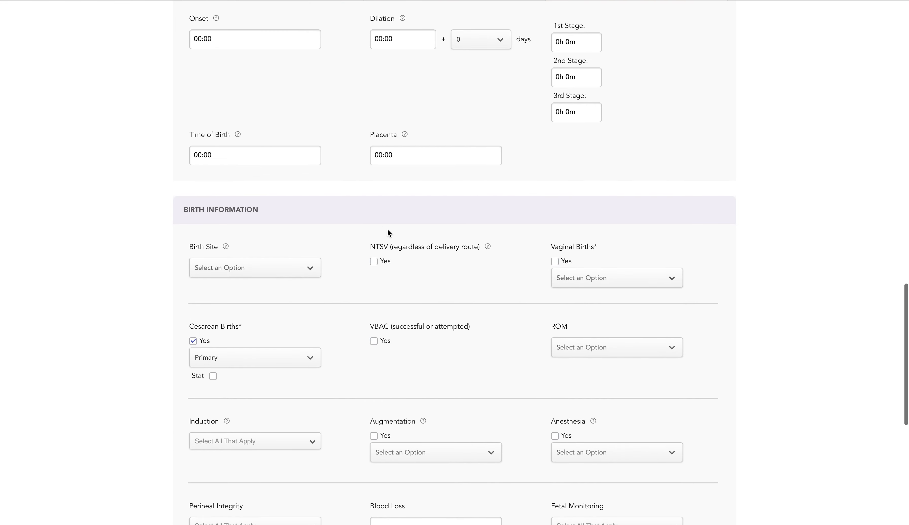
{"action": "scroll", "coordinate": [345, 234], "scroll_direction": "up", "scroll_amount": 10}
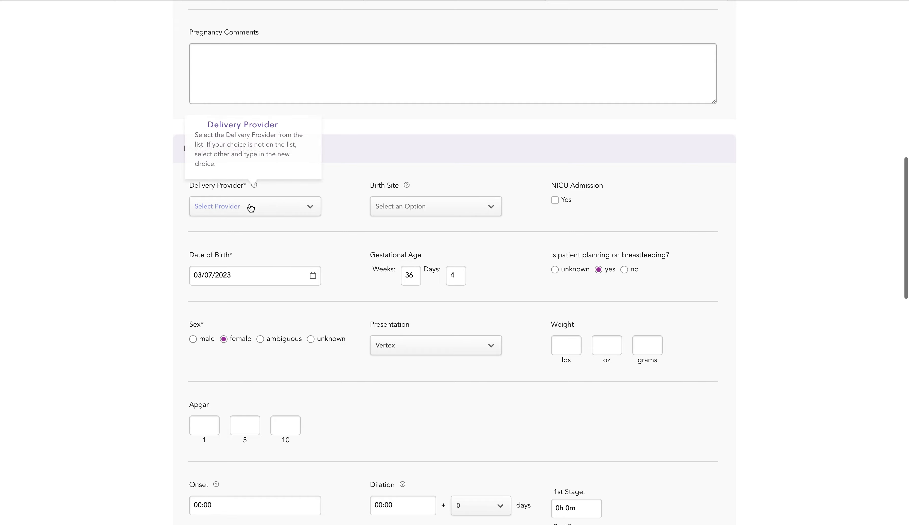
{"action": "left_click", "coordinate": [255, 208]}
{"action": "left_click", "coordinate": [217, 240]}
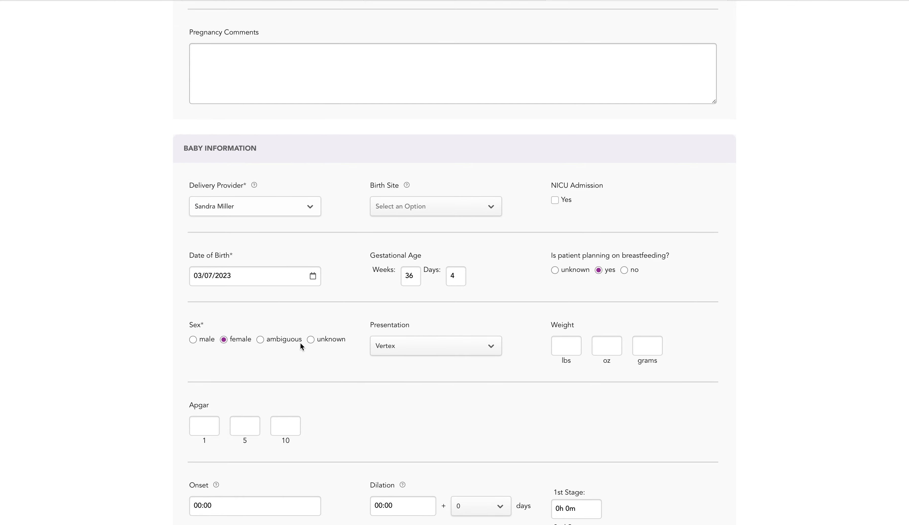
{"action": "scroll", "coordinate": [300, 342], "scroll_direction": "down", "scroll_amount": 15}
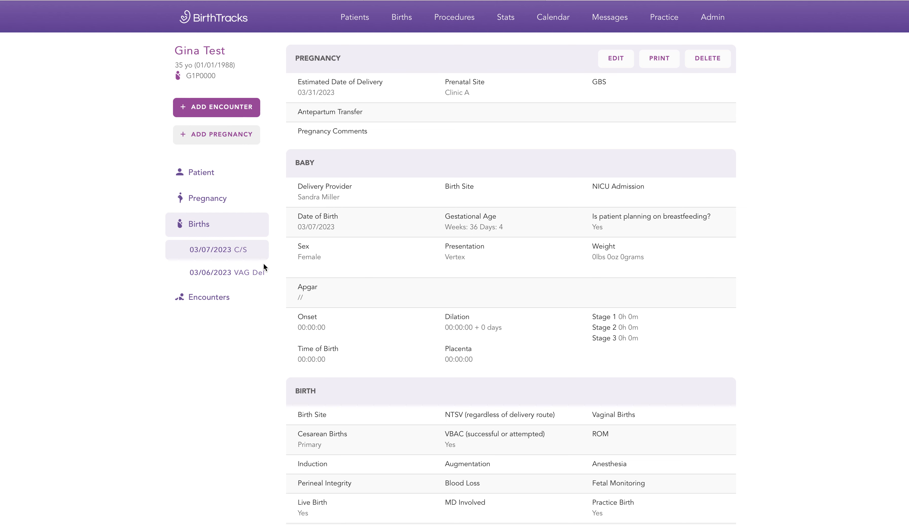
- Review the patient's pregnancy section, the cesarean birth record and the earlier vaginal delivery record
{"action": "left_click", "coordinate": [220, 201]}
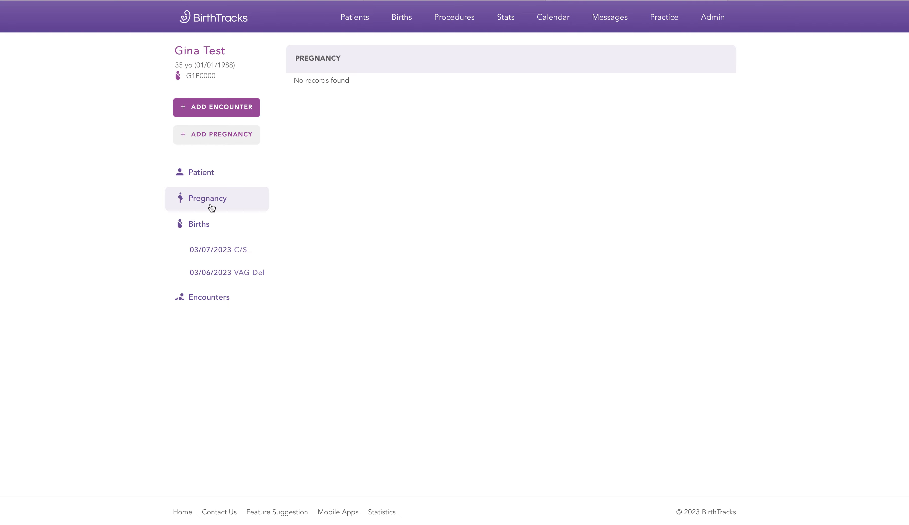
{"action": "left_click", "coordinate": [219, 255]}
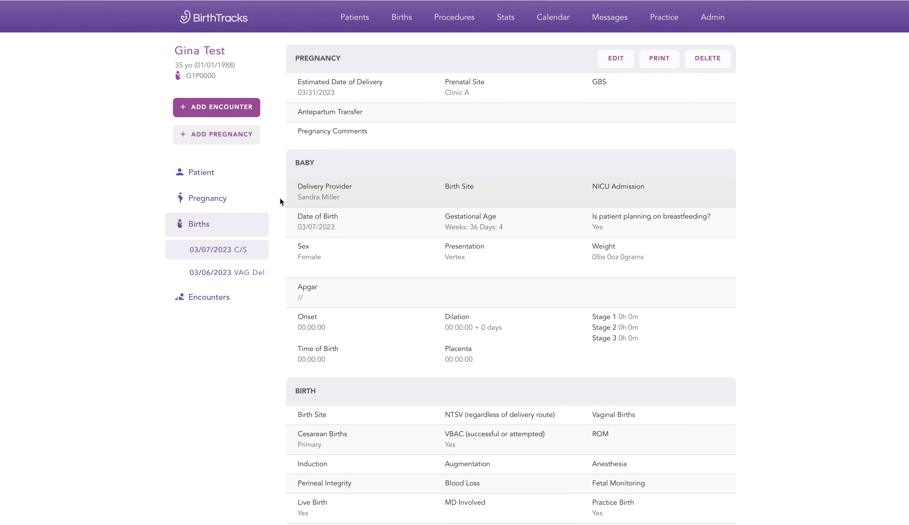
{"action": "left_click", "coordinate": [218, 273]}
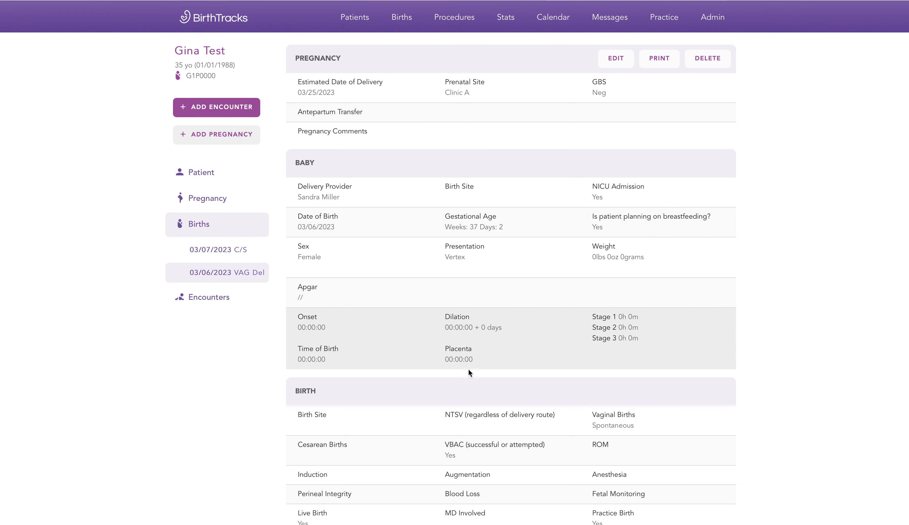
- Show the practice management options
{"action": "mouse_move", "coordinate": [664, 16]}
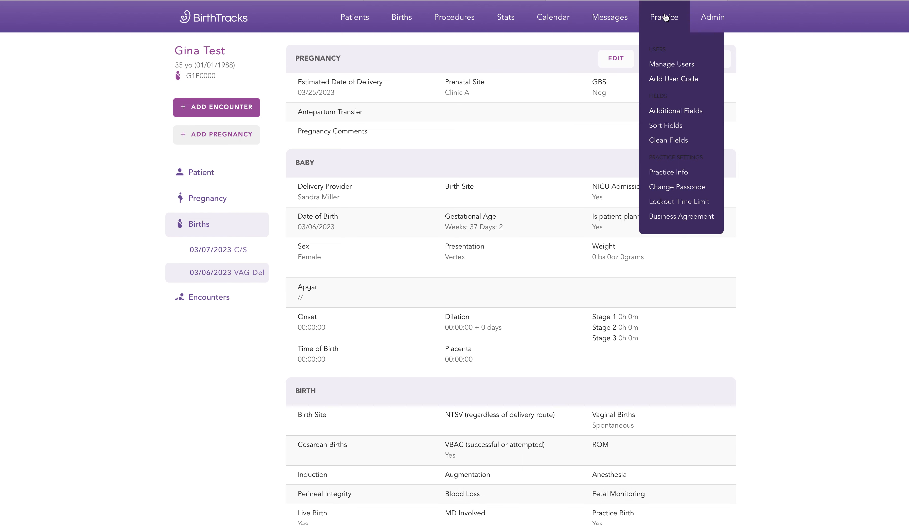